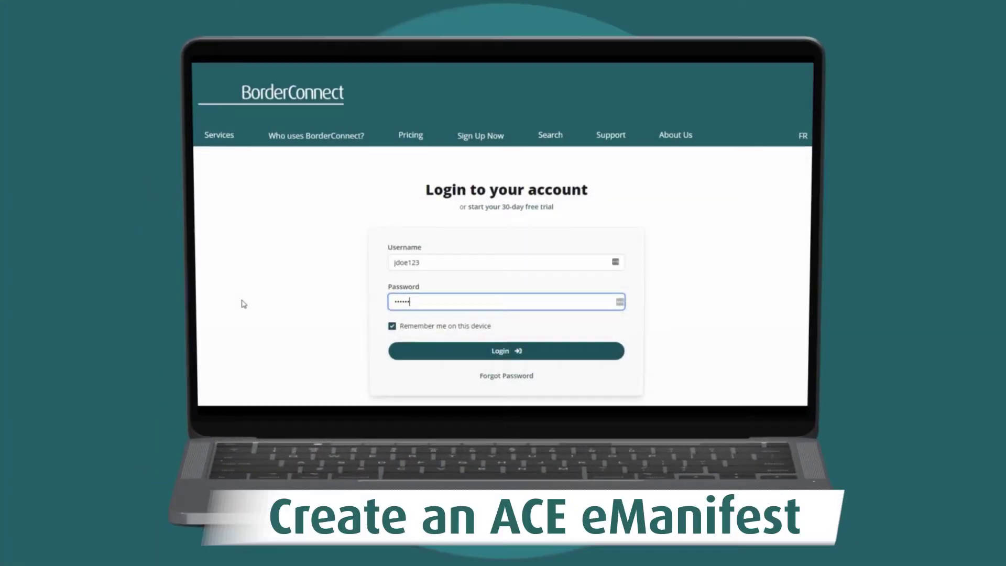
Step: Log in with the account password and start a new ACE eManifest from the ACE eManifests menu
{"action": "type", "text": "••"}
{"action": "left_click", "coordinate": [501, 354]}
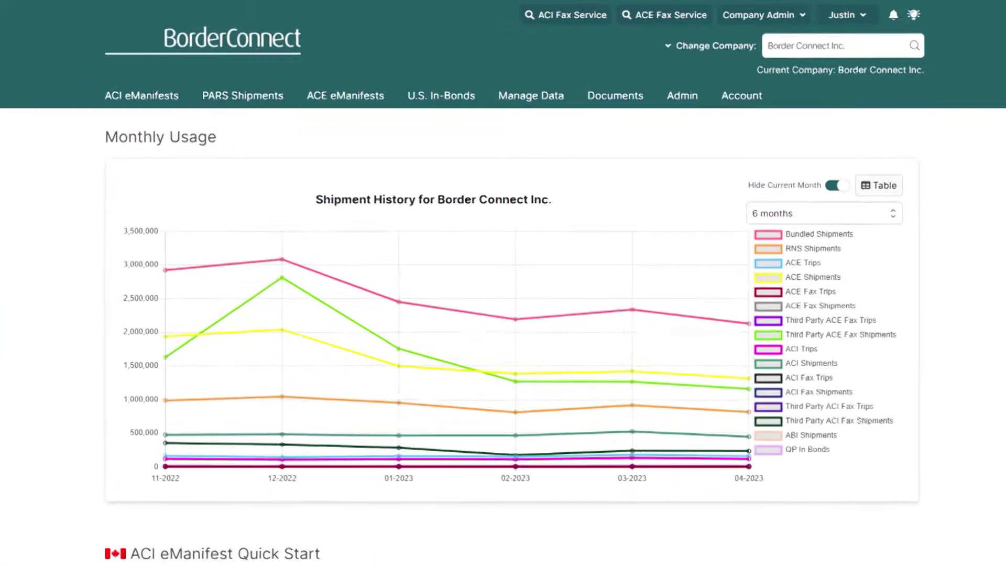
{"action": "left_click", "coordinate": [314, 108]}
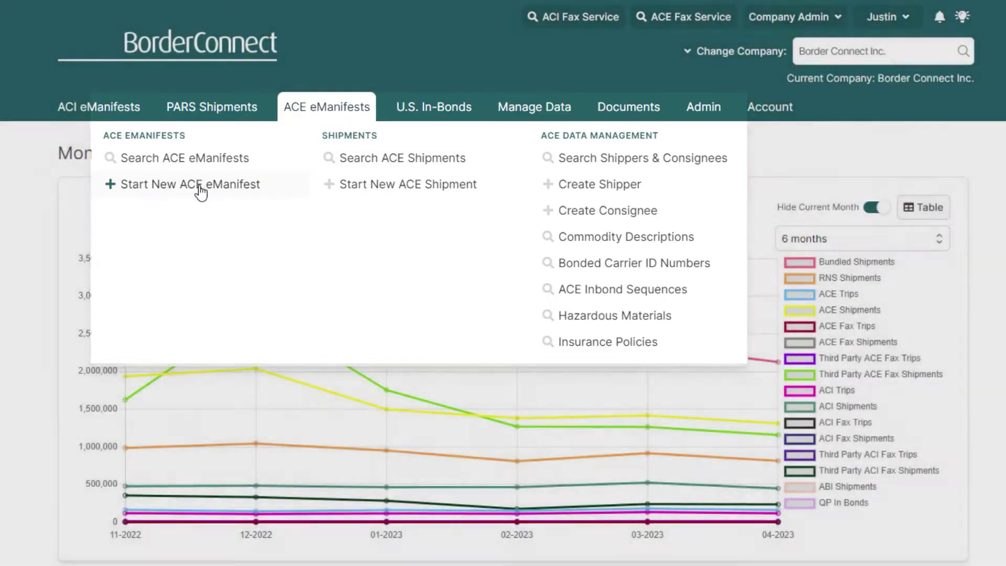
{"action": "left_click", "coordinate": [201, 189]}
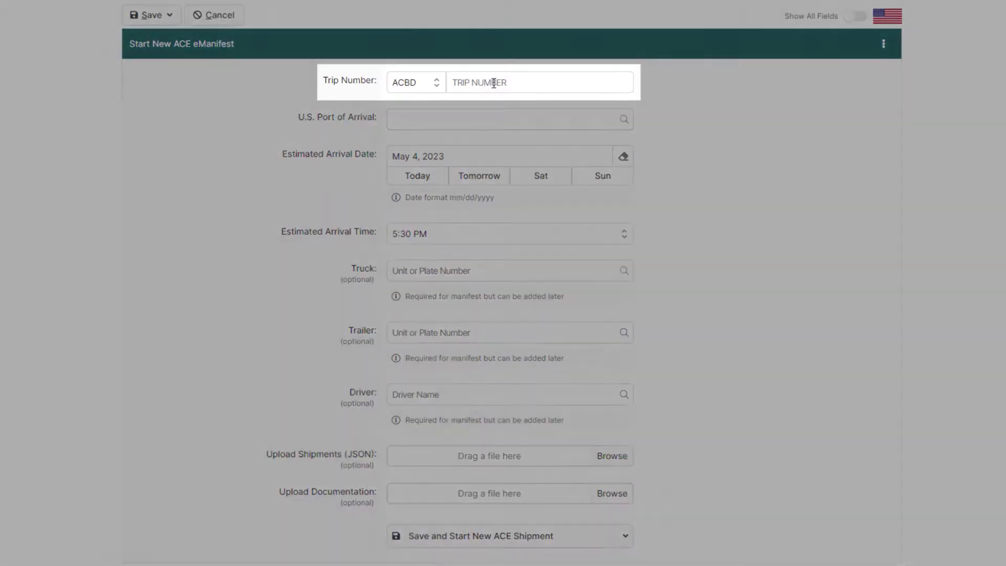
Step: Enter trip number 20230504 and select Detroit, MI as the U.S. port of arrival
{"action": "left_click", "coordinate": [494, 83]}
{"action": "type", "text": "20230504"}
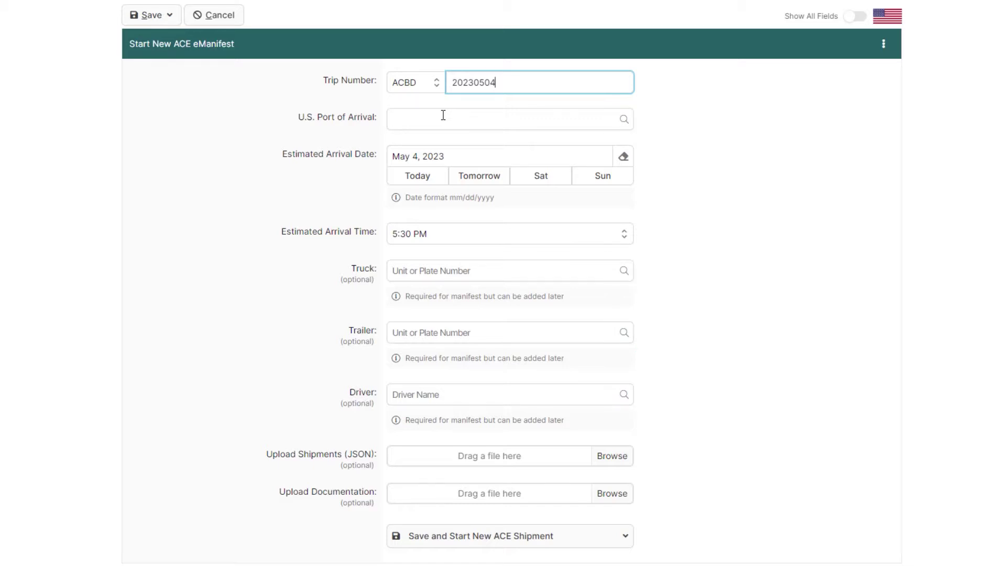
{"action": "left_click", "coordinate": [444, 115]}
{"action": "type", "text": "3800"}
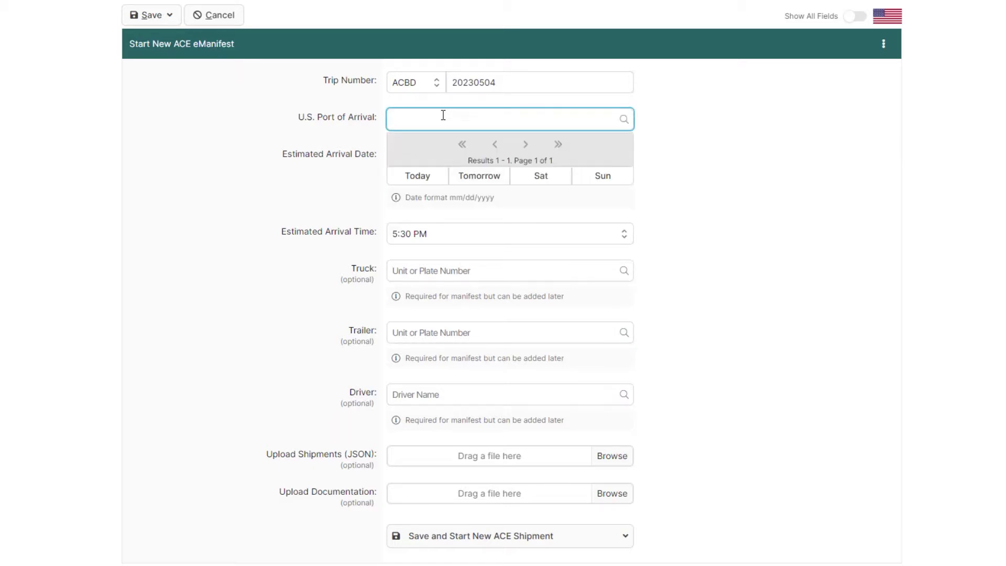
{"action": "type", "text": "detroit"}
{"action": "key", "text": "ctrl+a"}
{"action": "key", "text": "BackSpace"}
{"action": "type", "text": "windsor"}
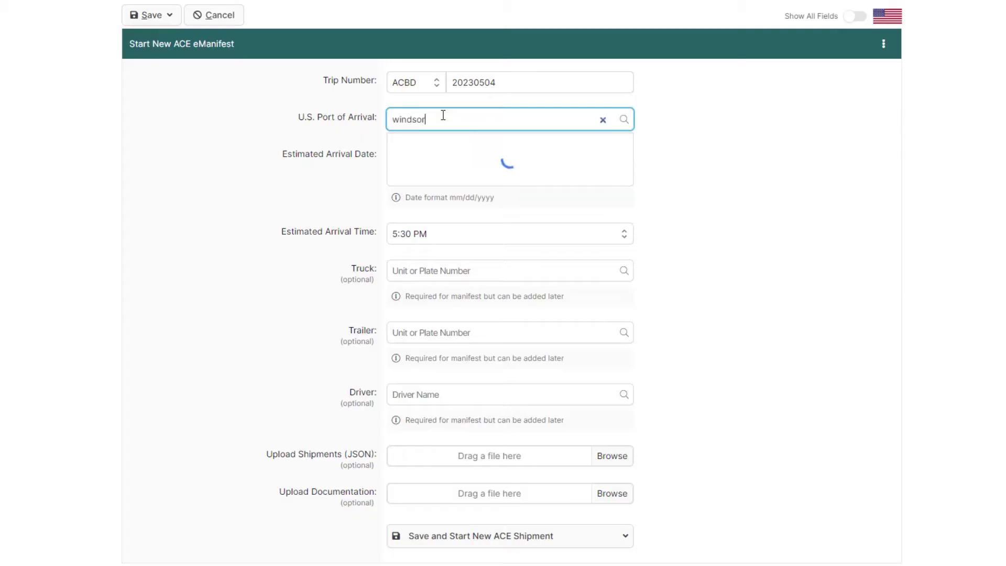
{"action": "left_click", "coordinate": [474, 191]}
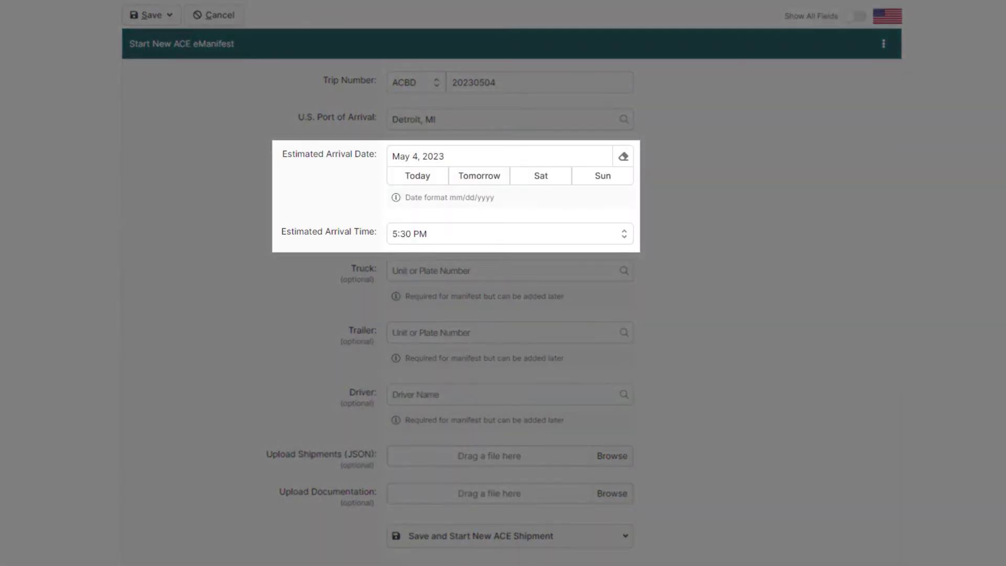
Step: Set the arrival to tomorrow, 05/05/2023, at 3:15 AM
{"action": "left_click", "coordinate": [477, 180]}
{"action": "left_click", "coordinate": [499, 240]}
{"action": "scroll", "coordinate": [496, 281], "scroll_direction": "down", "scroll_amount": 5}
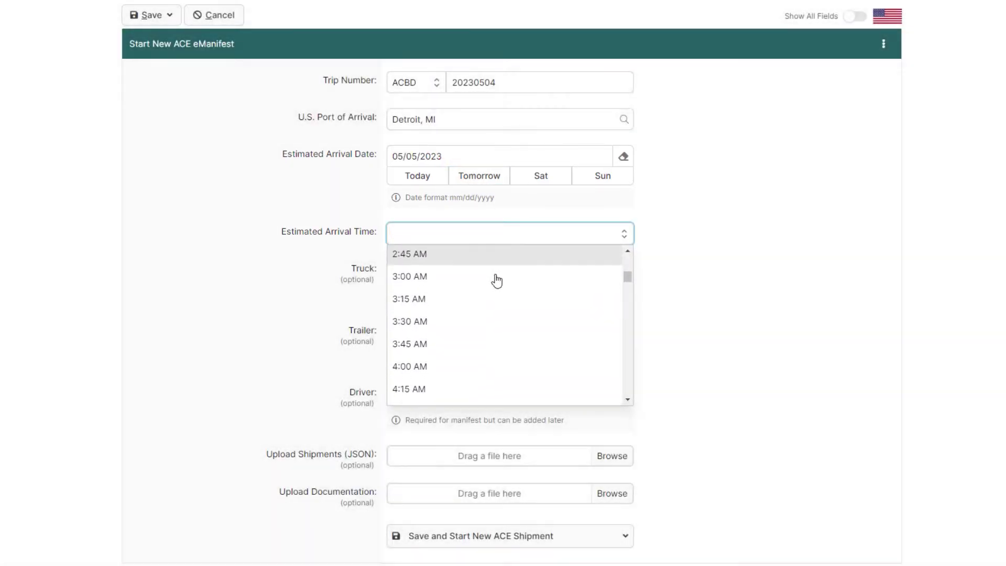
{"action": "left_click", "coordinate": [485, 304]}
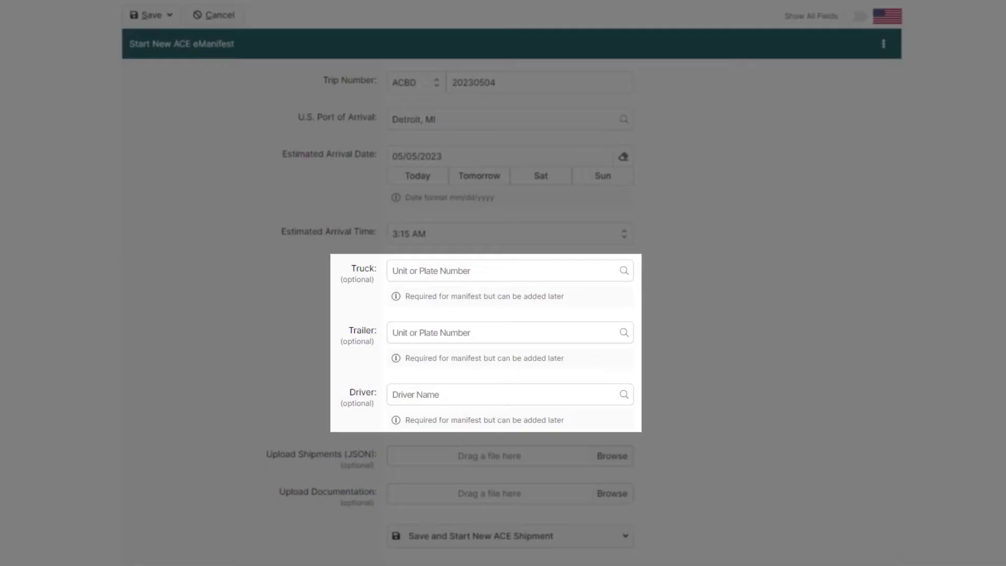
Step: Attach truck 1284, trailer 1-192 and the driver to the trip
{"action": "left_click", "coordinate": [418, 271]}
{"action": "type", "text": "1284"}
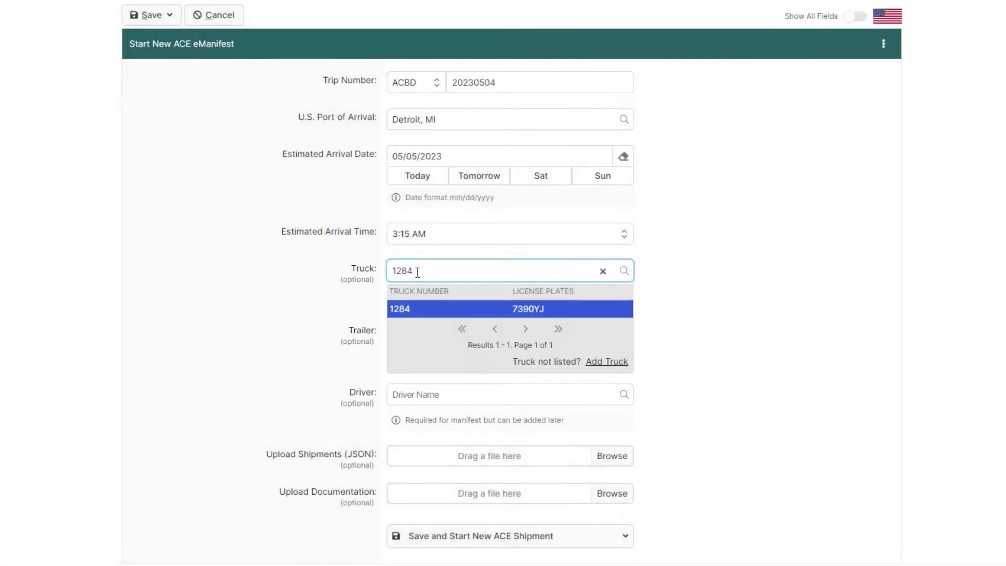
{"action": "left_click", "coordinate": [429, 307]}
{"action": "left_click", "coordinate": [420, 390]}
{"action": "type", "text": "c1251"}
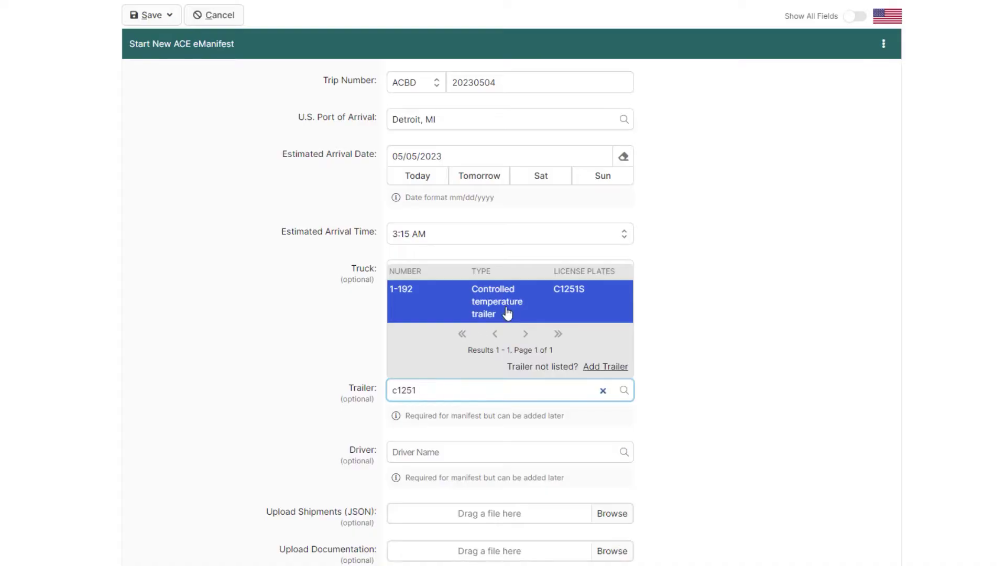
{"action": "left_click", "coordinate": [507, 314]}
{"action": "left_click", "coordinate": [453, 540]}
{"action": "type", "text": "mario"}
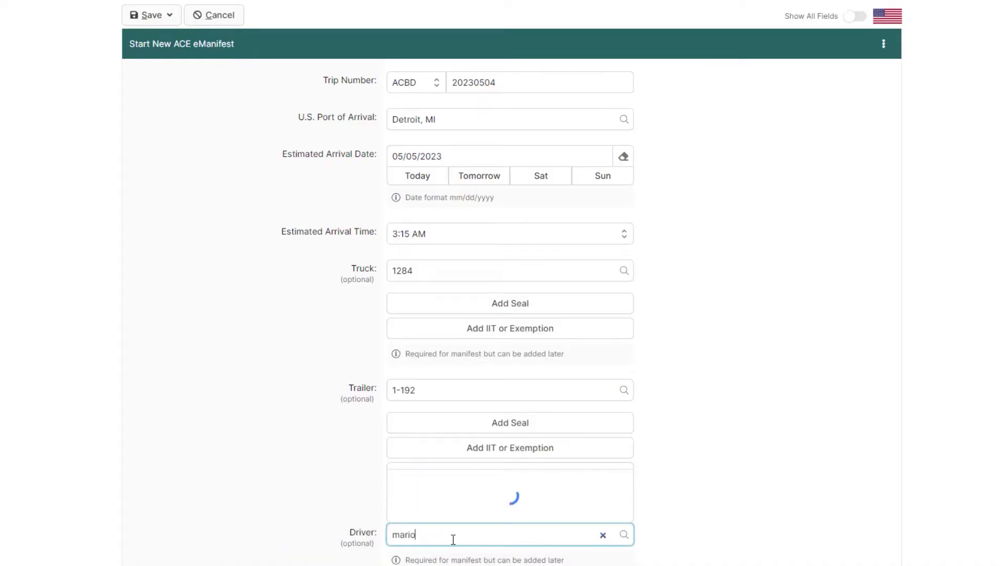
{"action": "left_click", "coordinate": [459, 463]}
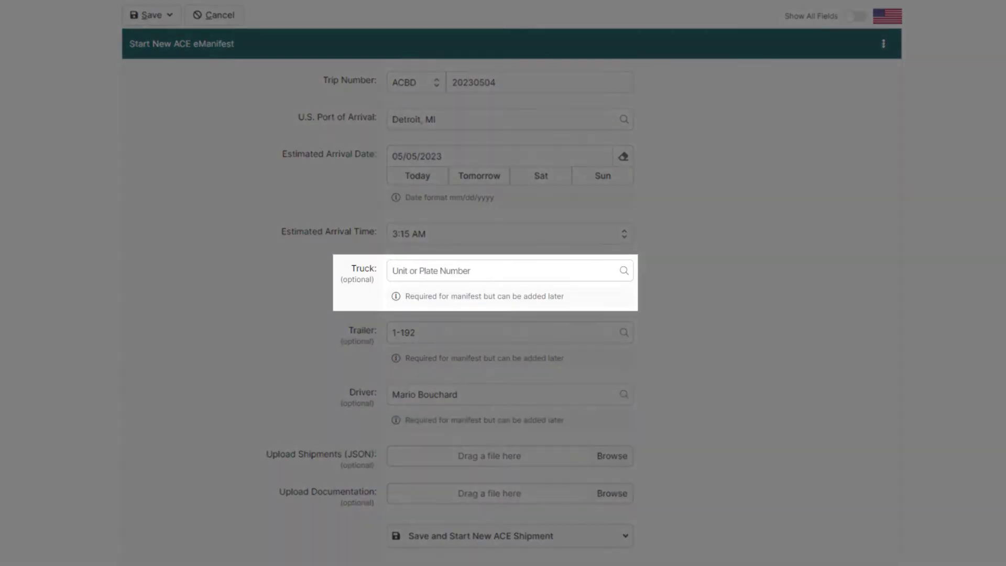
Step: Add 5565 as a new Ontario-plated tractor, replacing truck 1284 on the manifest
{"action": "left_click", "coordinate": [423, 271]}
{"action": "type", "text": "5565"}
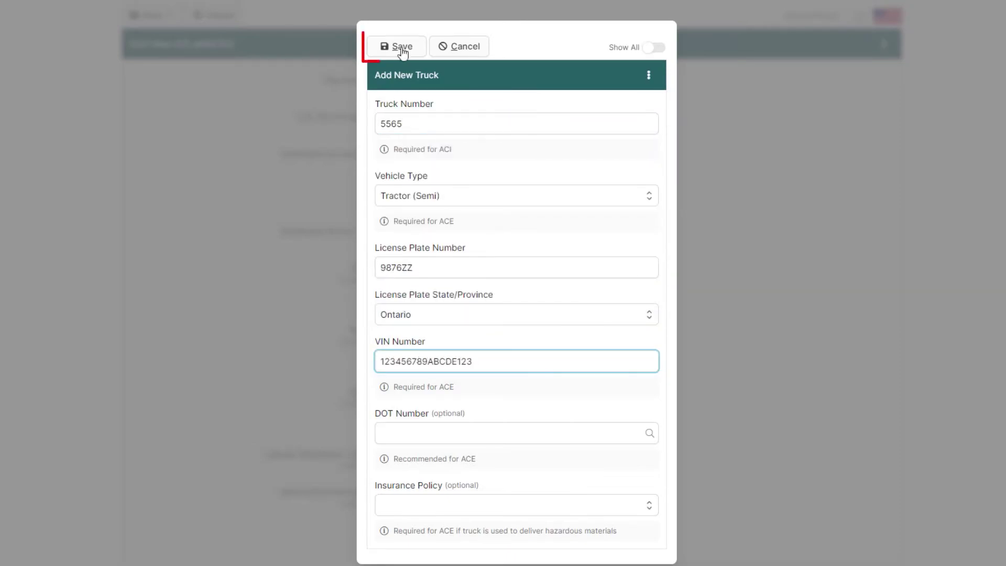
{"action": "left_click", "coordinate": [401, 48]}
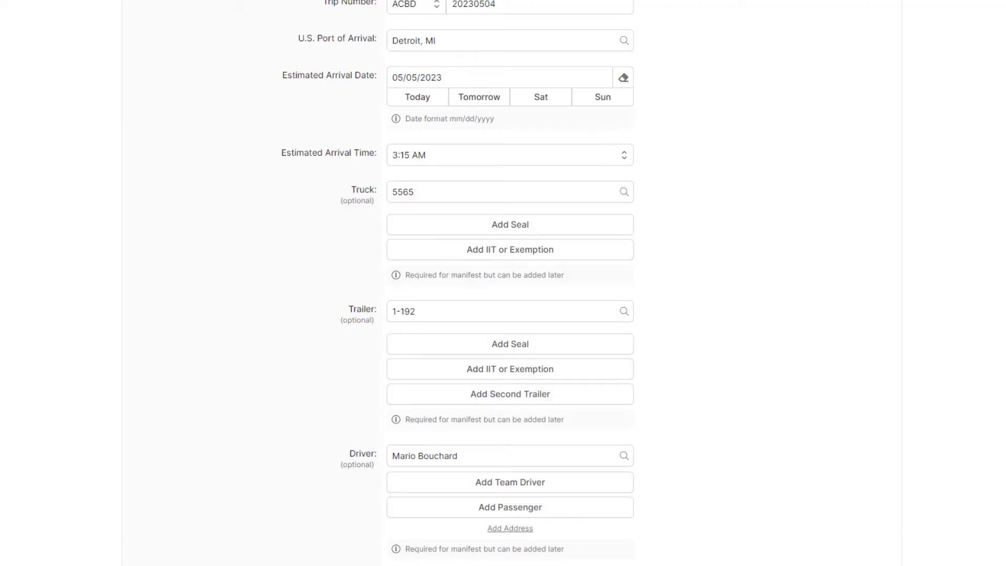
Step: Save the trip with Save and Start New Shipment to get a new PAPS shipment form
{"action": "scroll", "coordinate": [503, 283], "scroll_direction": "down", "scroll_amount": 5}
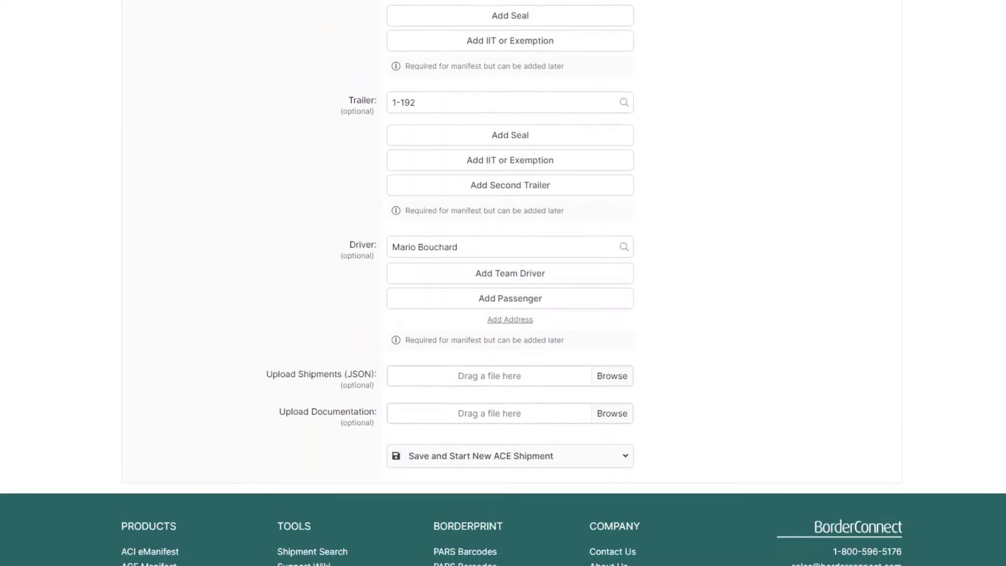
{"action": "left_click", "coordinate": [604, 385]}
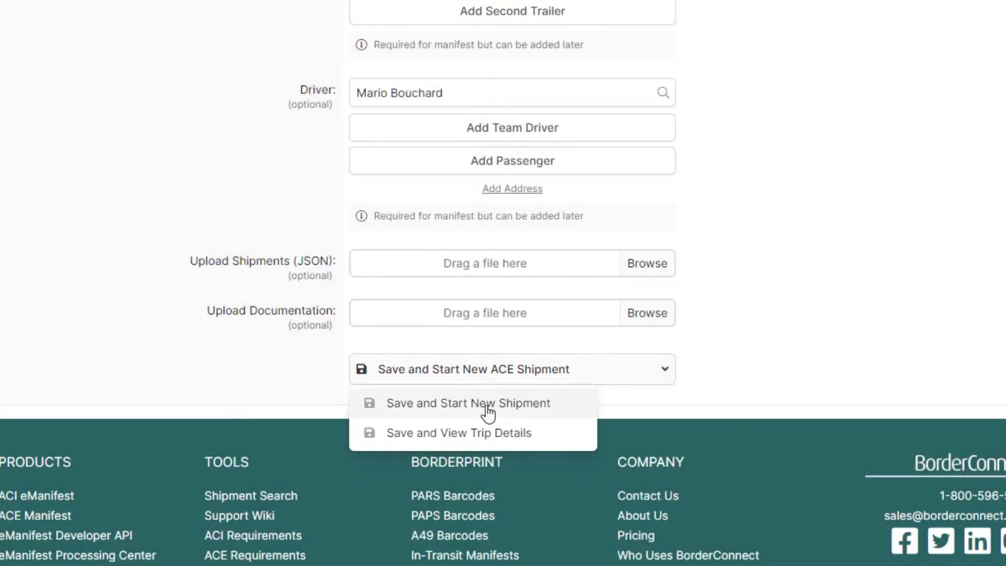
{"action": "left_click", "coordinate": [488, 410]}
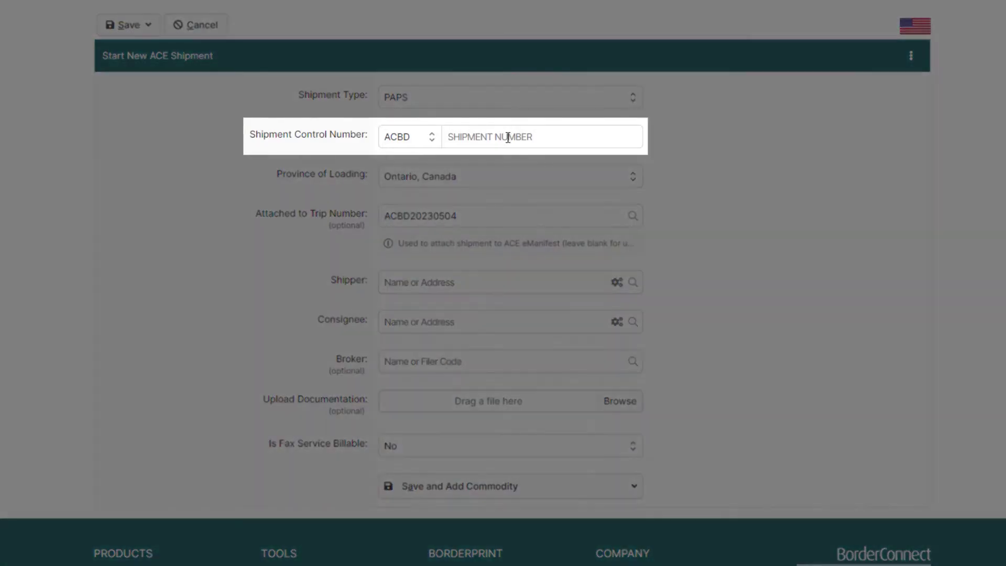
Step: Enter shipment control number 000202305 and choose YAZAKI NORTH AMERICA as the shipper
{"action": "left_click", "coordinate": [514, 137]}
{"action": "type", "text": "0002"}
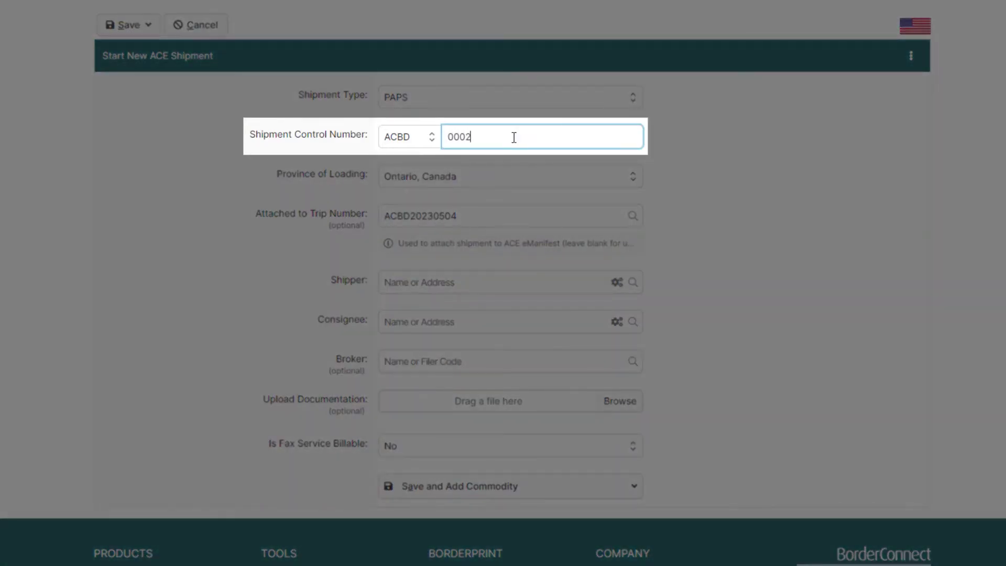
{"action": "type", "text": "02305"}
{"action": "left_click", "coordinate": [387, 139]}
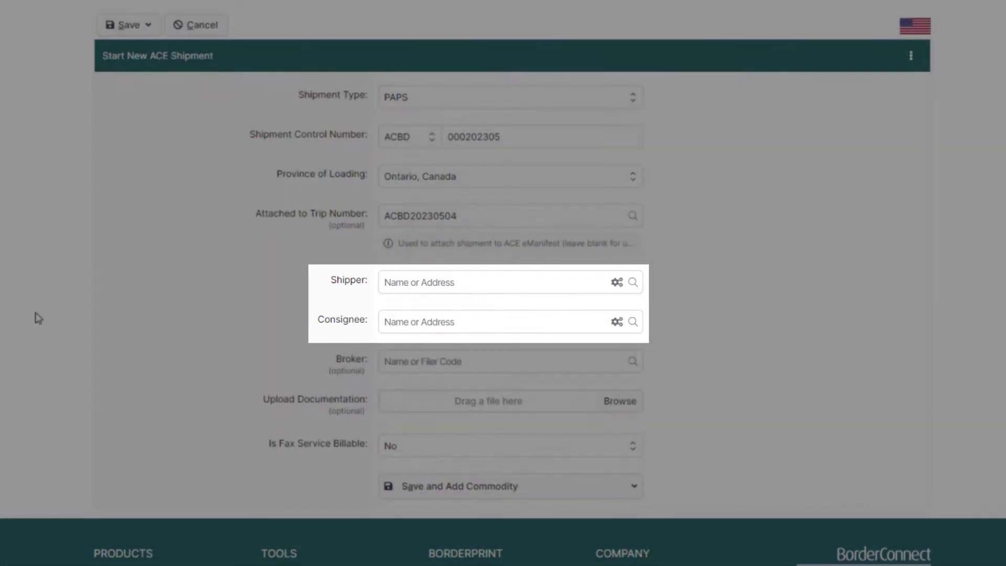
{"action": "left_click", "coordinate": [450, 283]}
{"action": "type", "text": "yaz"}
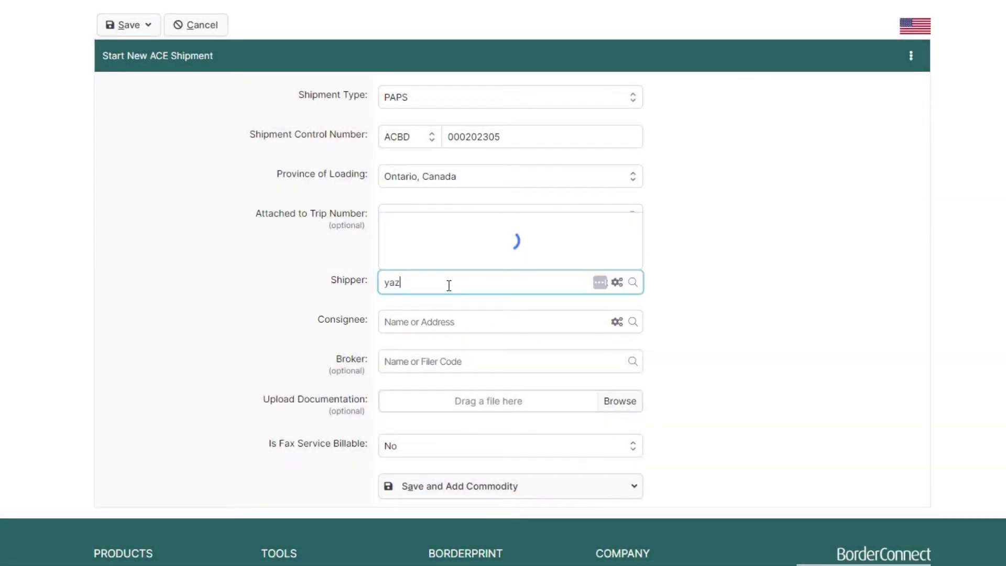
{"action": "type", "text": "aki nor"}
{"action": "left_click", "coordinate": [472, 194]}
Step: Try the ABW Logistics consignee, then search consignees for 'borderconnect south' instead
{"action": "left_click", "coordinate": [468, 322]}
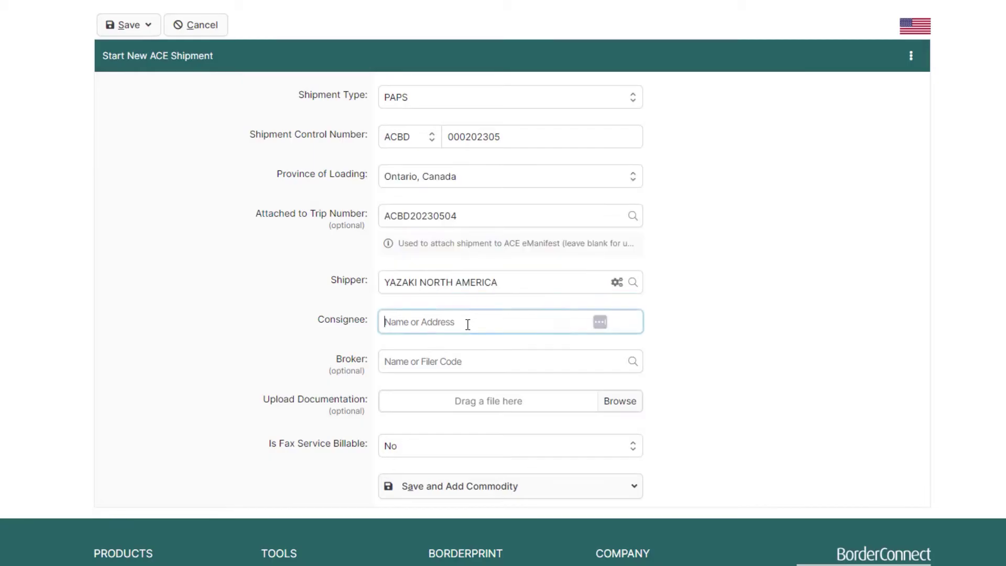
{"action": "type", "text": "1825 north th"}
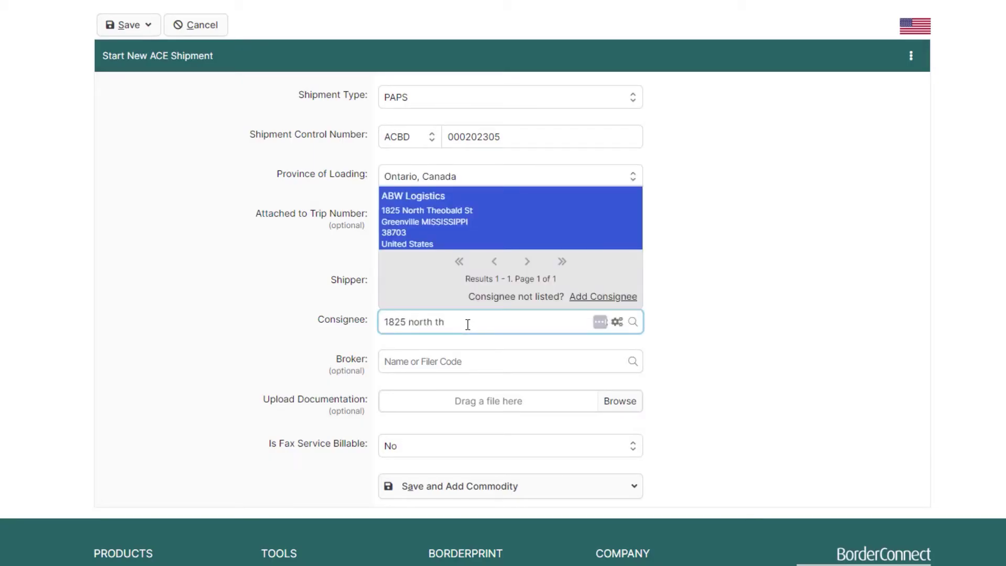
{"action": "left_click", "coordinate": [483, 227]}
{"action": "left_click", "coordinate": [377, 328]}
{"action": "type", "text": "bord"}
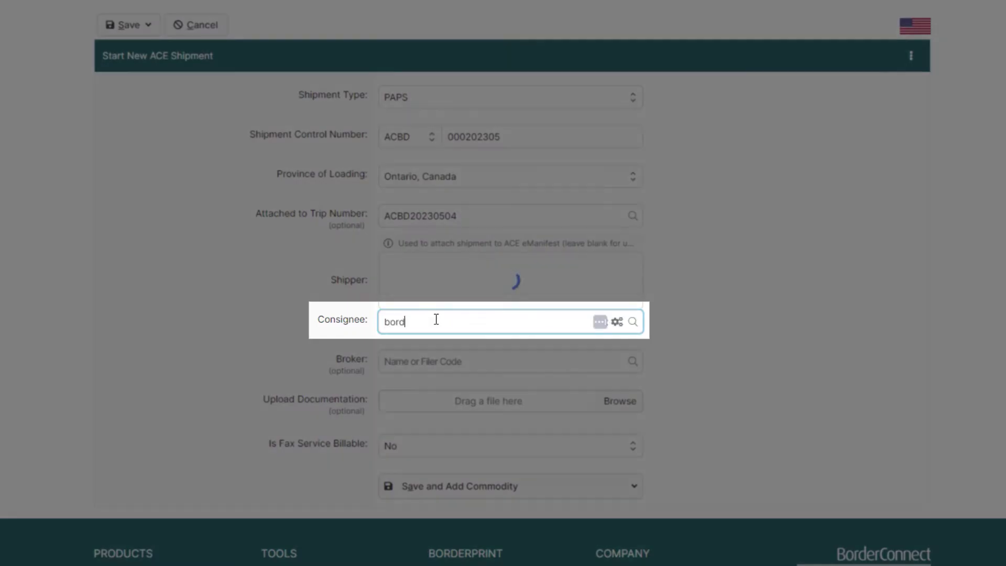
{"action": "type", "text": "erconnect south"}
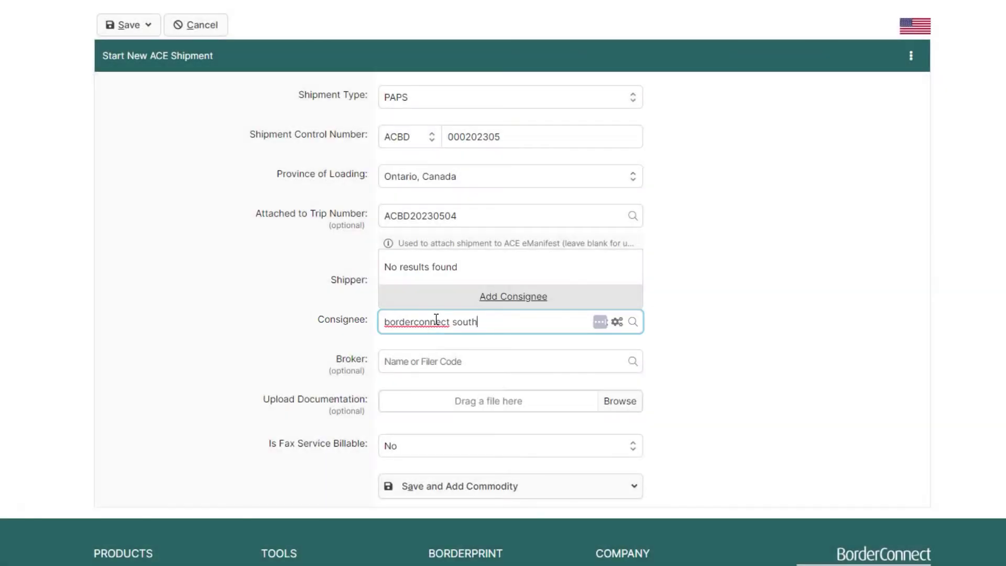
Step: Add consignee borderconnect south at 1234 Fake Road, Miami, Florida 33123
{"action": "left_click", "coordinate": [510, 295]}
{"action": "key", "text": "Tab"}
{"action": "type", "text": "1234 Fake Road"}
{"action": "key", "text": "Tab"}
{"action": "type", "text": "Miami"}
{"action": "key", "text": "Tab"}
{"action": "type", "text": "Florida"}
{"action": "key", "text": "Tab"}
{"action": "type", "text": "33123"}
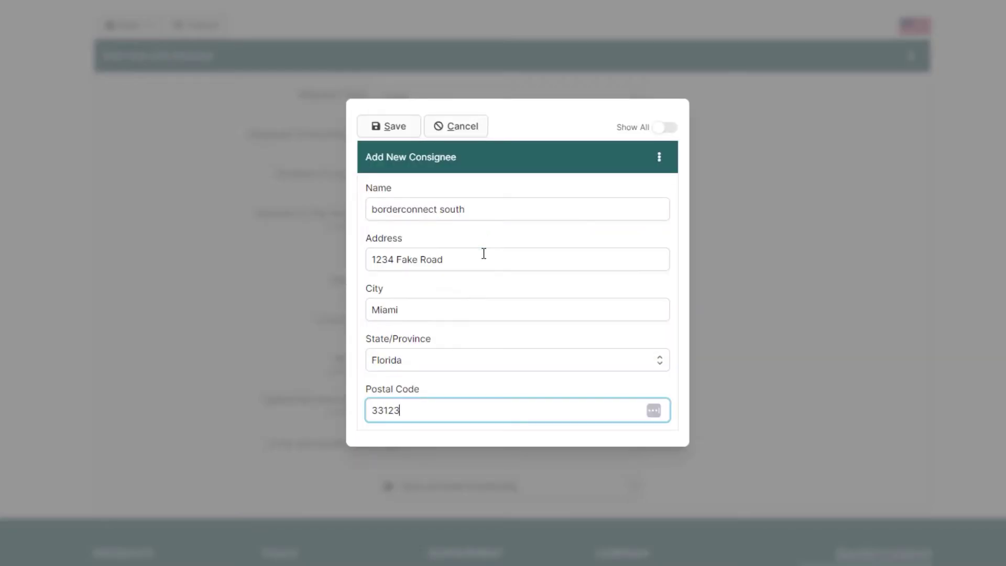
{"action": "left_click", "coordinate": [393, 135]}
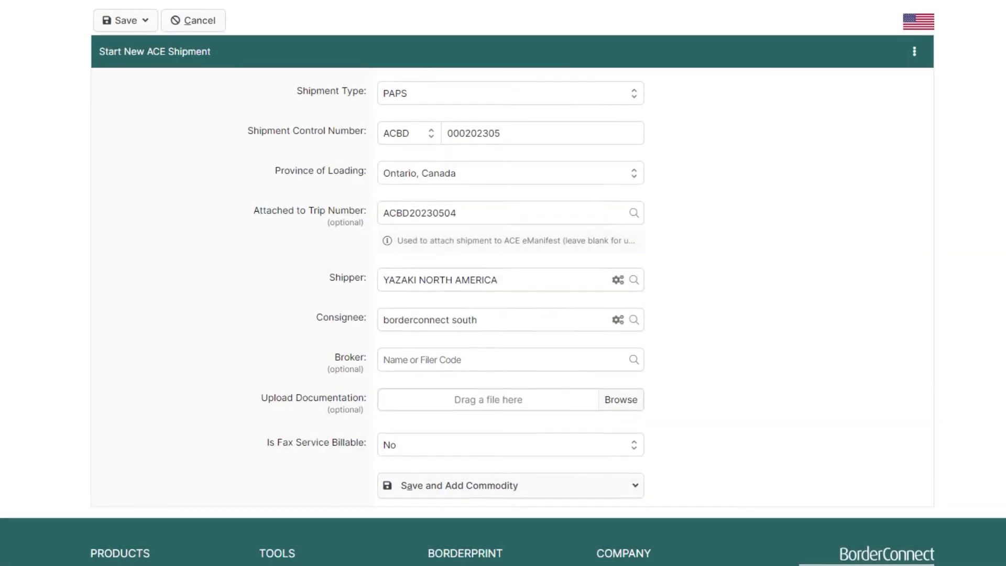
{"action": "left_click", "coordinate": [461, 487]}
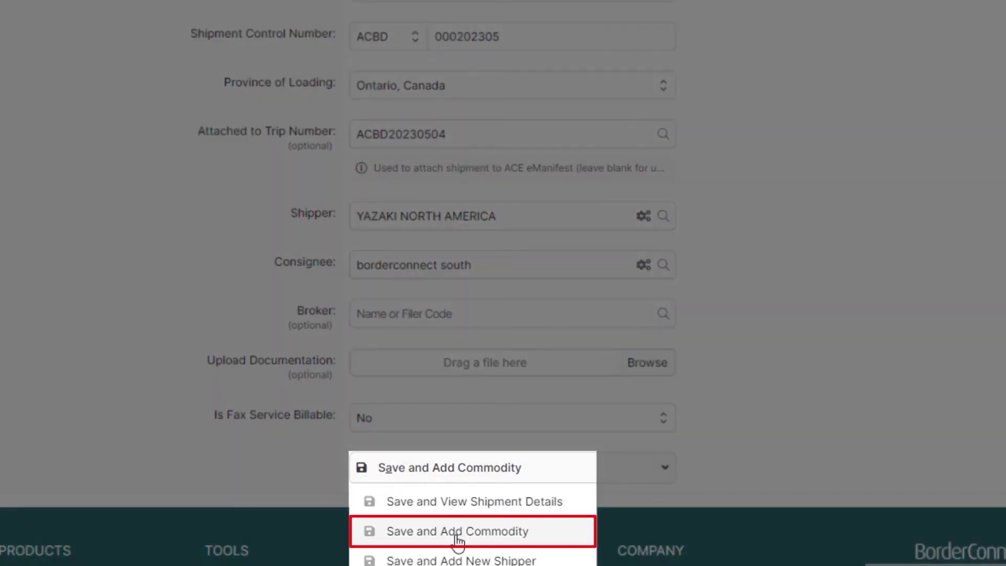
Step: Save the shipment and enter commodity Frozen Potatoes, 450 Bag, 38500 pounds
{"action": "left_click", "coordinate": [456, 536]}
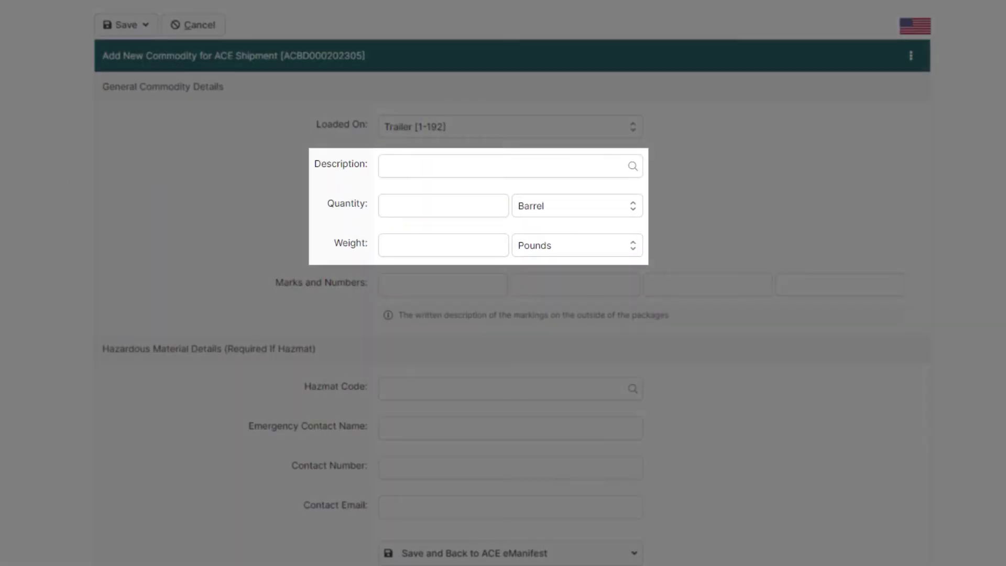
{"action": "type", "text": "Frozen Potatoes"}
{"action": "key", "text": "Tab"}
{"action": "type", "text": "450"}
{"action": "key", "text": "Tab"}
{"action": "type", "text": "bag"}
{"action": "key", "text": "Return"}
{"action": "key", "text": "Tab"}
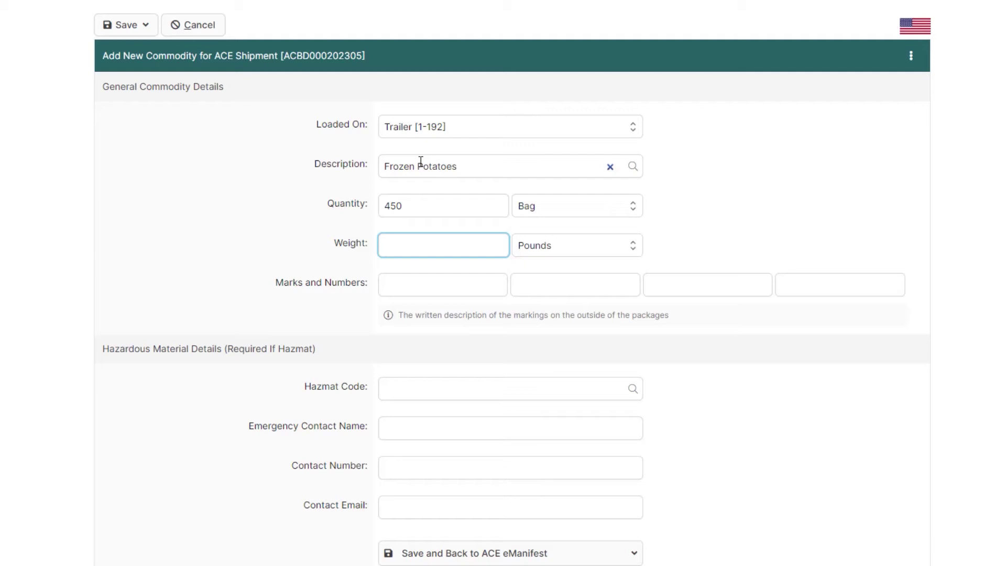
Step: Save the commodity and return to the ACE eManifest trip
{"action": "scroll", "coordinate": [503, 314], "scroll_direction": "down", "scroll_amount": 5}
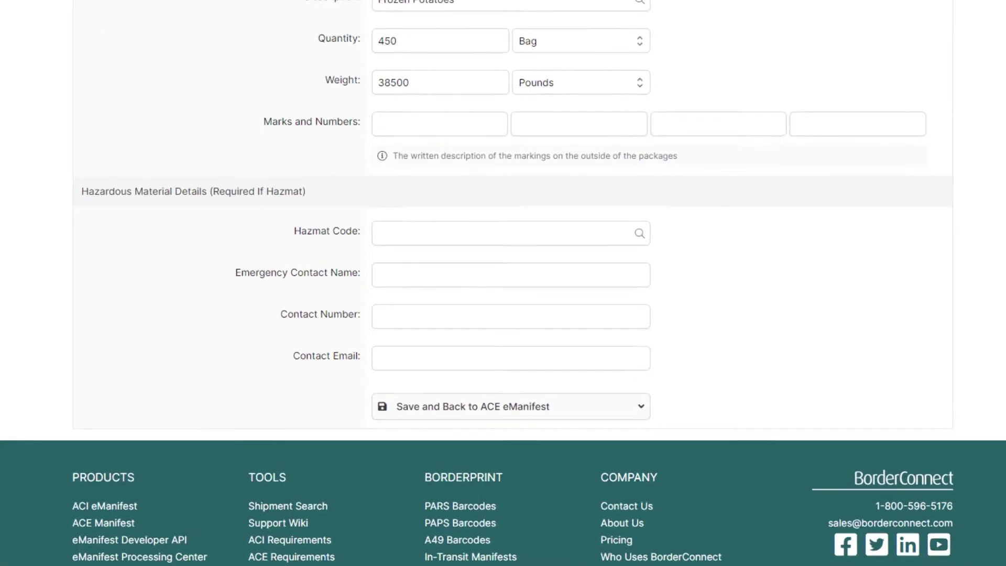
{"action": "left_click", "coordinate": [633, 375]}
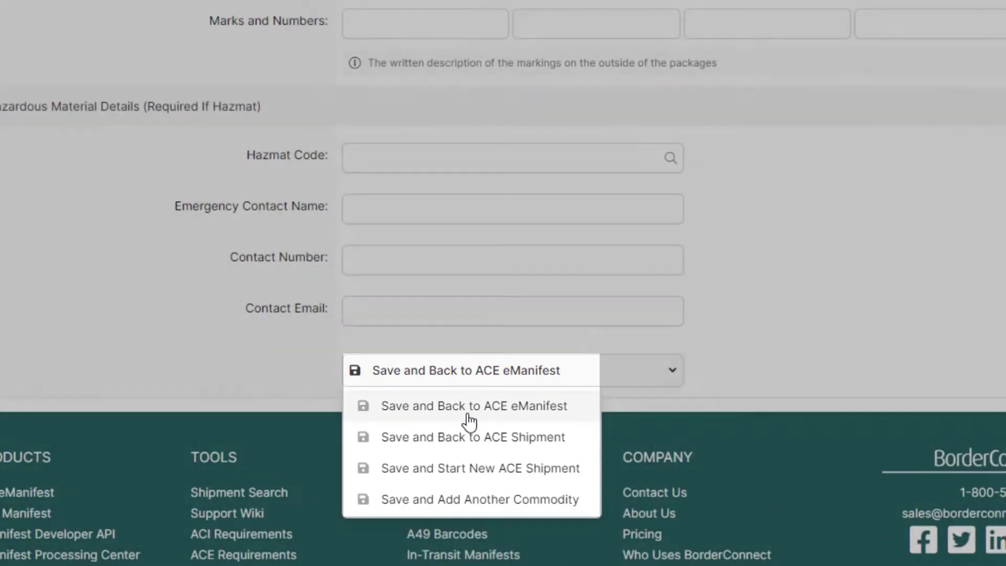
{"action": "left_click", "coordinate": [467, 418]}
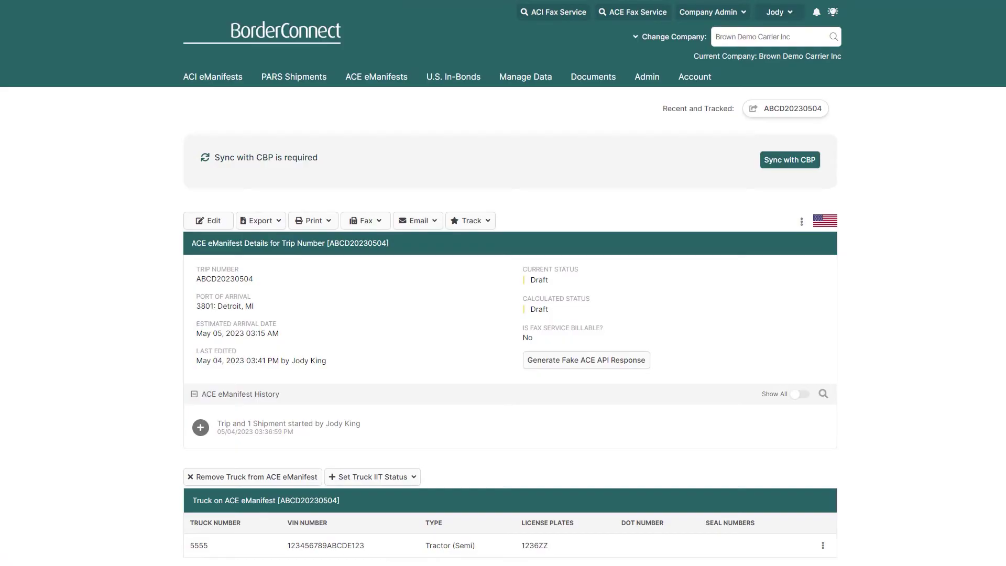
Step: Add seal number 12345 to the trip's truck
{"action": "scroll", "coordinate": [510, 314], "scroll_direction": "down", "scroll_amount": 8}
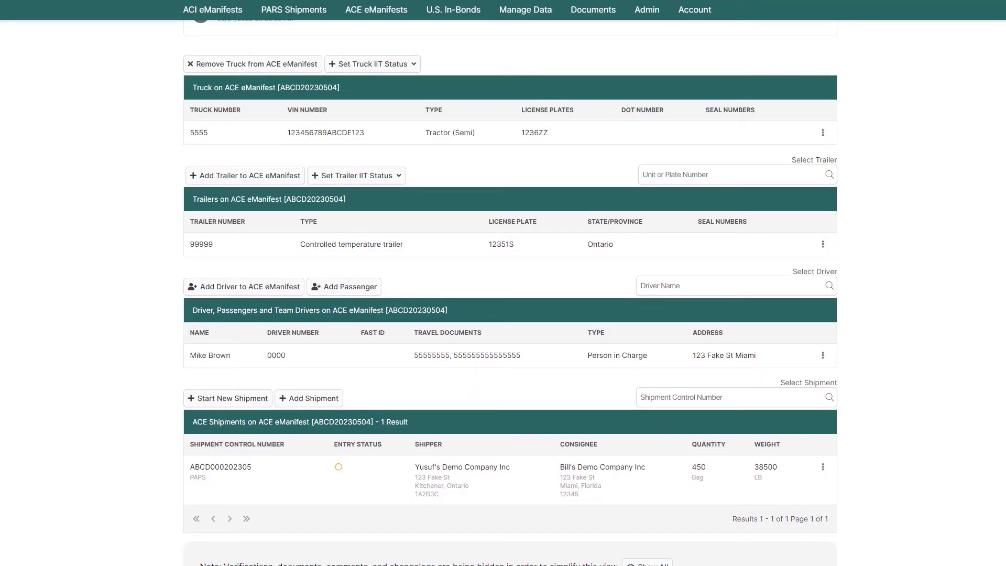
{"action": "left_click", "coordinate": [823, 133]}
{"action": "left_click", "coordinate": [786, 188]}
{"action": "type", "text": "12345"}
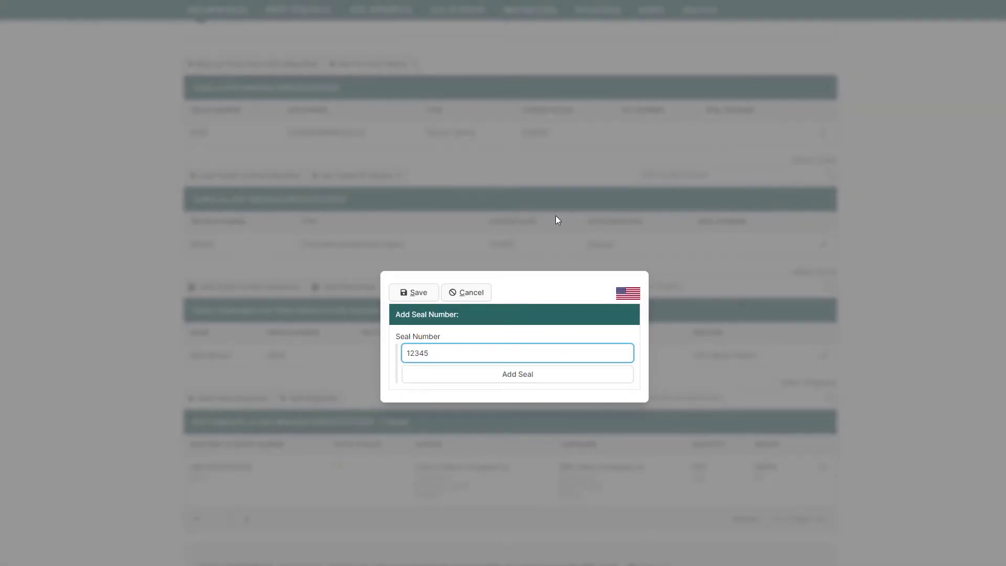
{"action": "key", "text": "alt+s"}
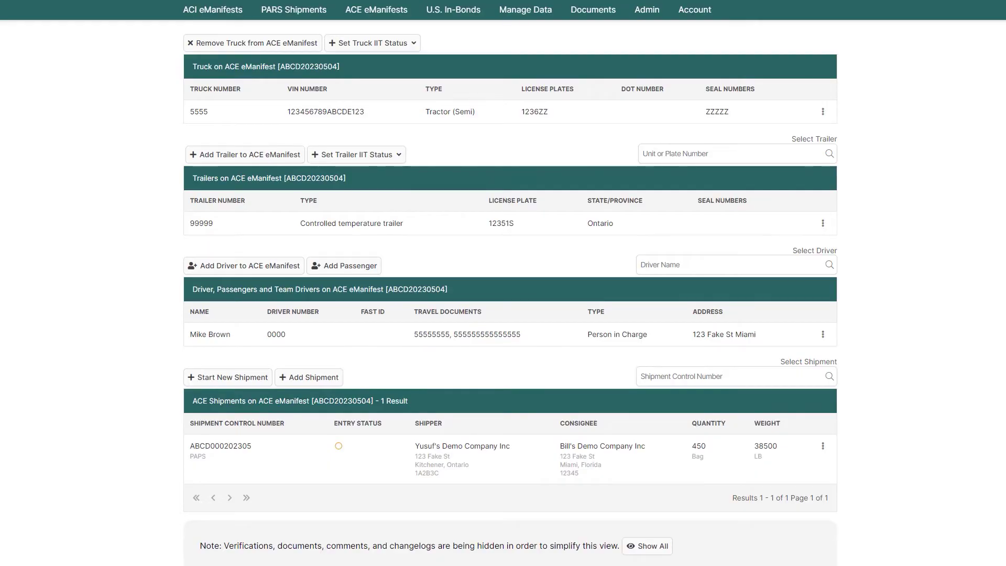
{"action": "scroll", "coordinate": [503, 291], "scroll_direction": "up", "scroll_amount": 10}
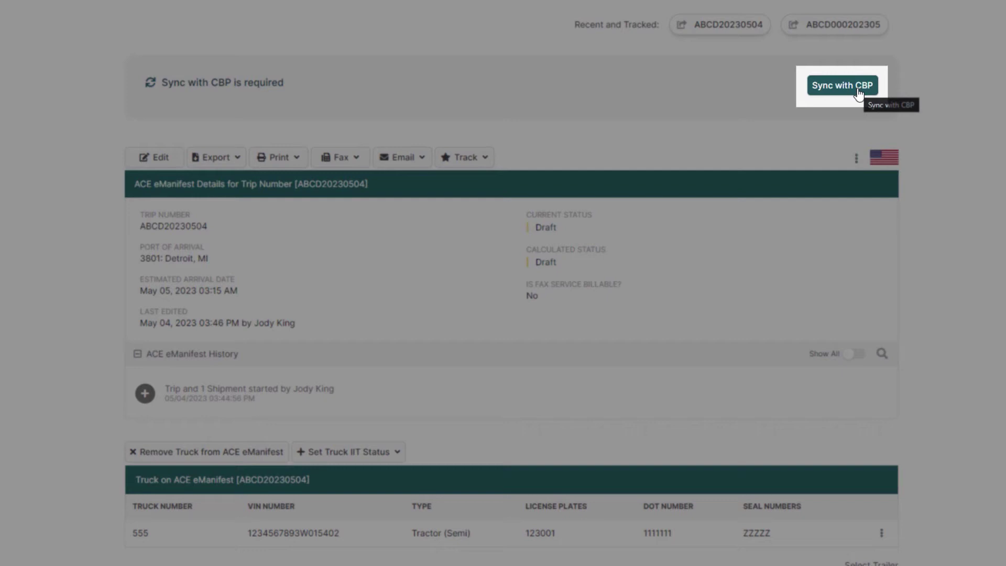
Step: Send the trip to CBP via Sync with CBP, confirming with Yes
{"action": "left_click", "coordinate": [858, 93]}
{"action": "left_click", "coordinate": [645, 315]}
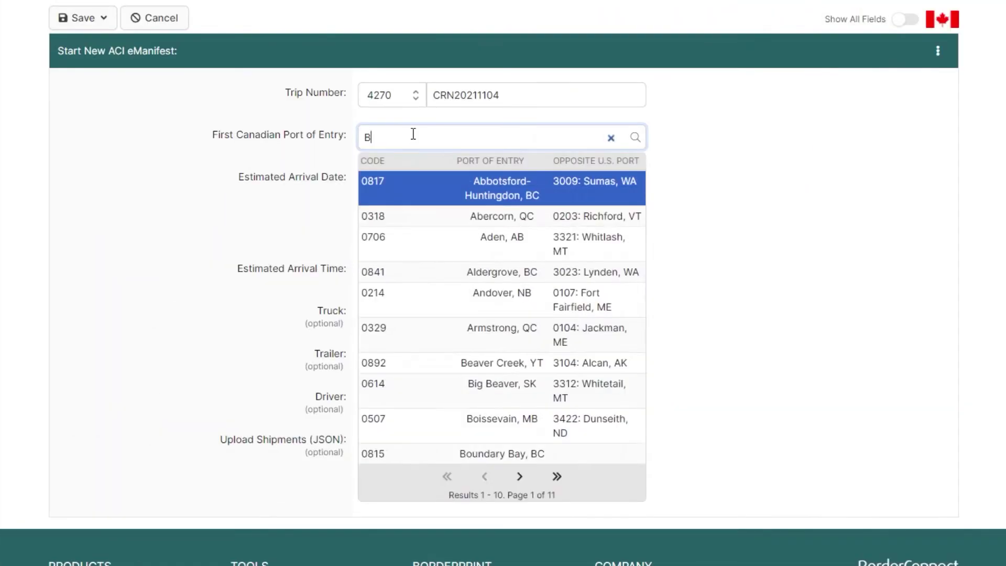
Step: Select port 0813 PACIFIC HIGHWAY and set the arrival date to Saturday, 11/06/2021
{"action": "type", "text": "LAINE"}
{"action": "left_click", "coordinate": [448, 194]}
{"action": "left_click", "coordinate": [530, 205]}
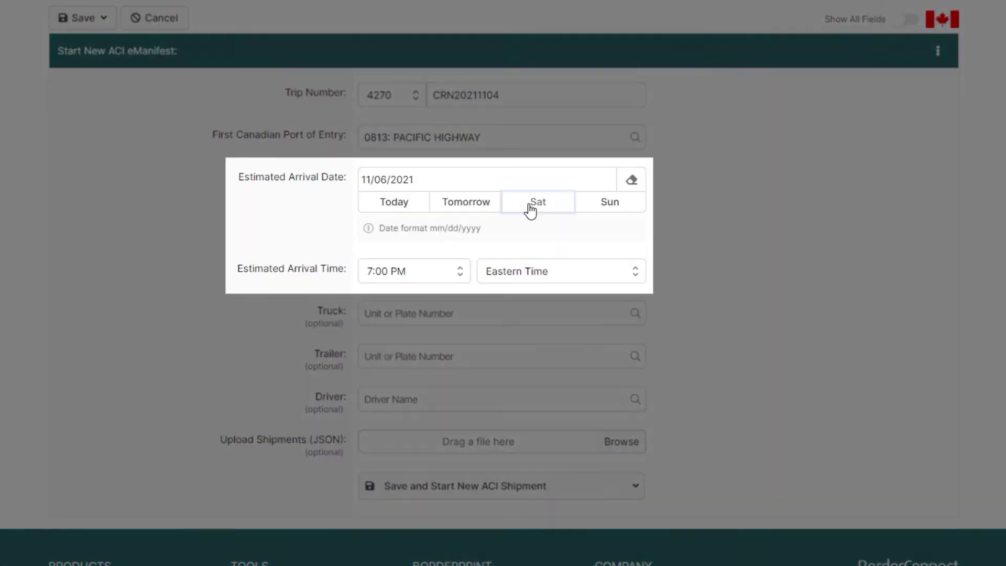
Step: Set arrival at 10:00 PM Pacific Time and select truck 1309
{"action": "left_click", "coordinate": [442, 270]}
{"action": "left_click_drag", "start_coordinate": [464, 422], "coordinate": [466, 438]}
{"action": "scroll", "coordinate": [400, 417], "scroll_direction": "down", "scroll_amount": 1}
{"action": "left_click", "coordinate": [400, 418]}
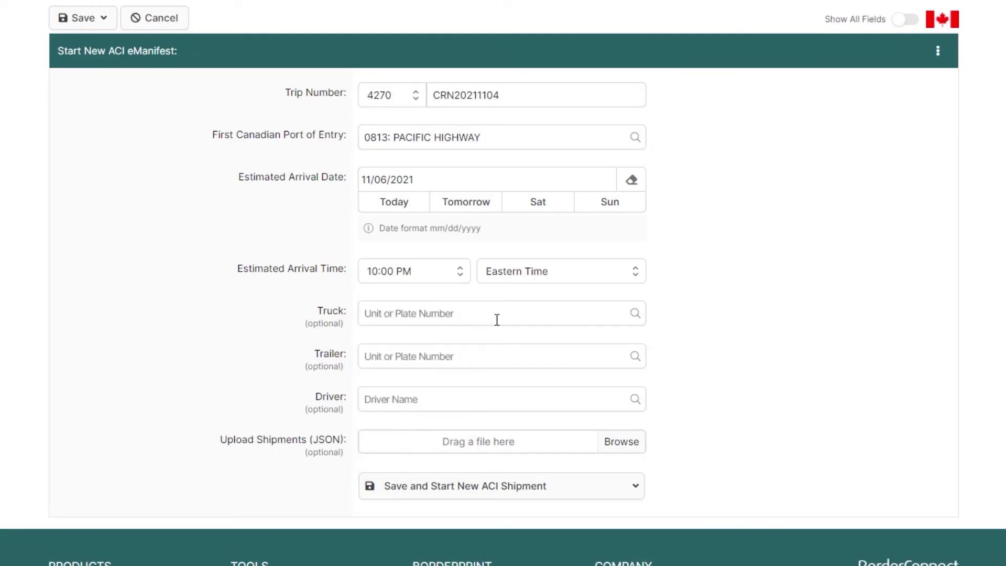
{"action": "left_click", "coordinate": [524, 271]}
{"action": "left_click", "coordinate": [524, 308]}
{"action": "type", "text": "1309"}
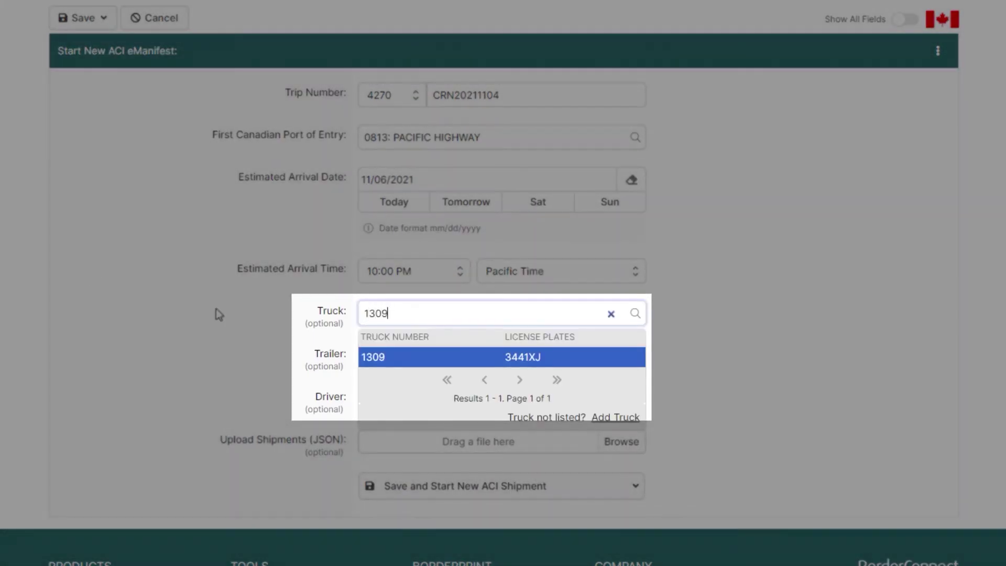
{"action": "left_click", "coordinate": [407, 361]}
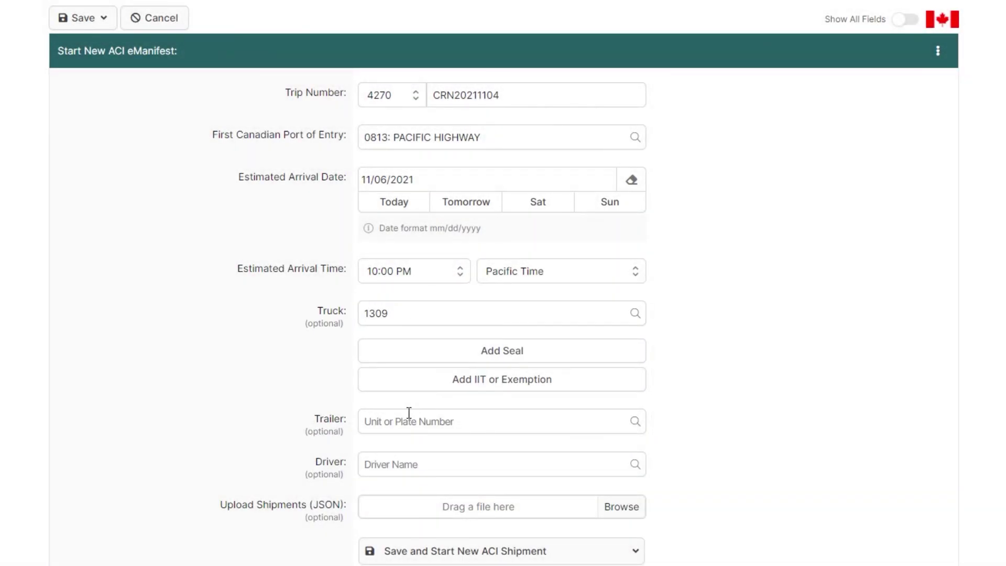